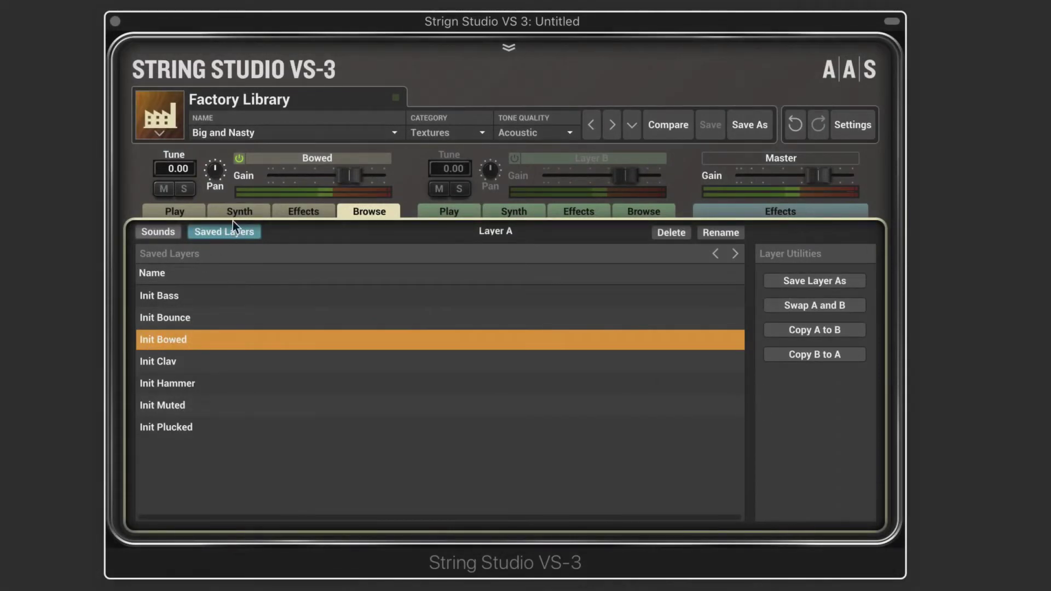
- Switch the Bowed layer to the Synth page to show the Exciter, String, Filter and Body modules
left_click(248, 209)
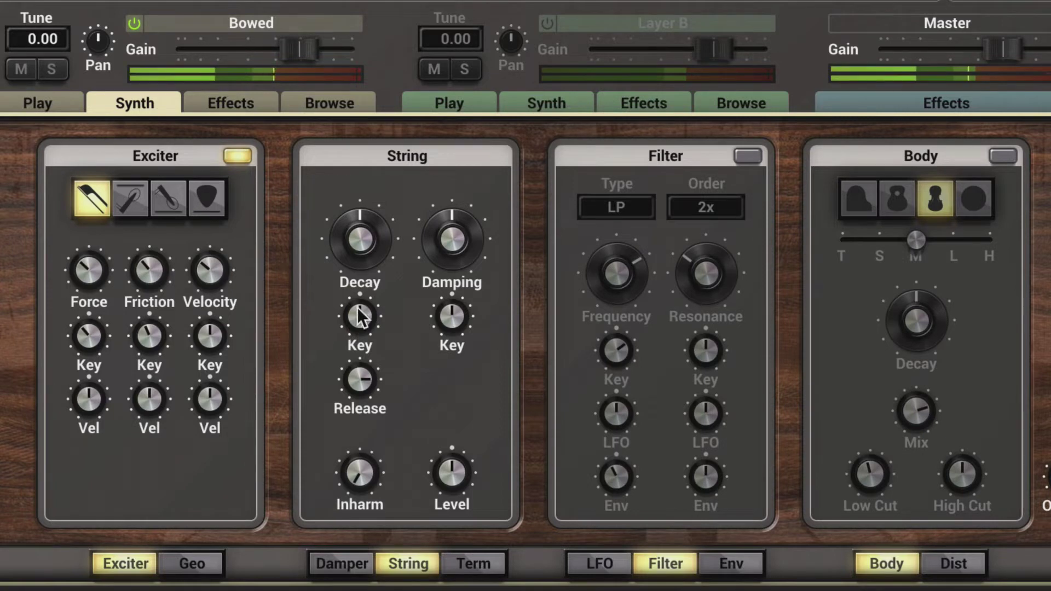
- Lower the string Decay key tracking to about -5.7 and raise Decay to 59 %
left_click_drag(359, 316, 358, 392)
left_click_drag(359, 392, 360, 314)
left_click_drag(362, 244, 361, 229)
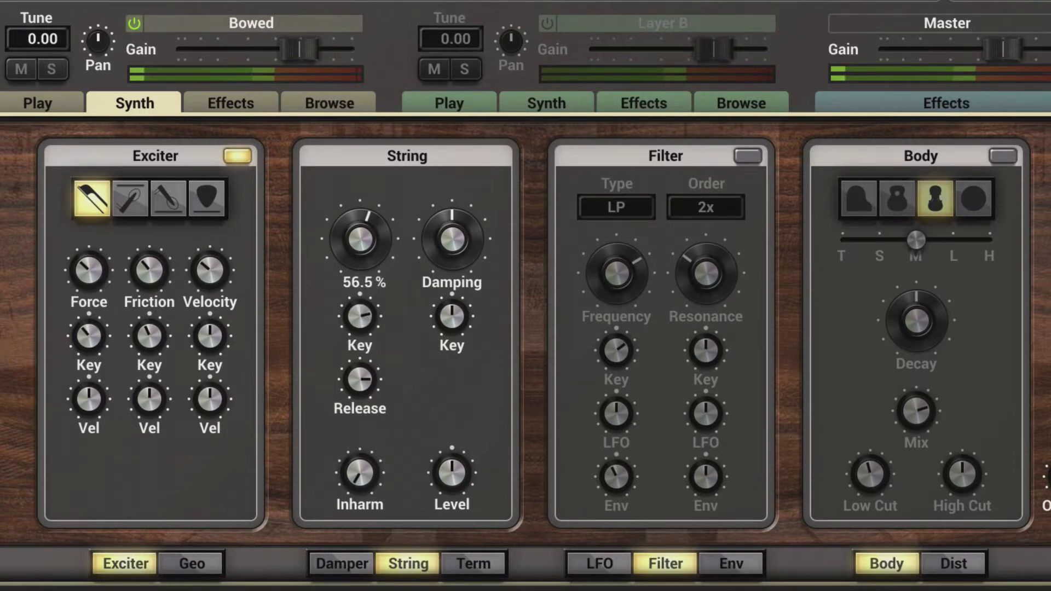
left_click_drag(361, 228, 361, 222)
mouse_move(359, 316)
left_mouse_down()
mouse_move(362, 239)
mouse_move(359, 332)
mouse_move(363, 314)
left_mouse_up()
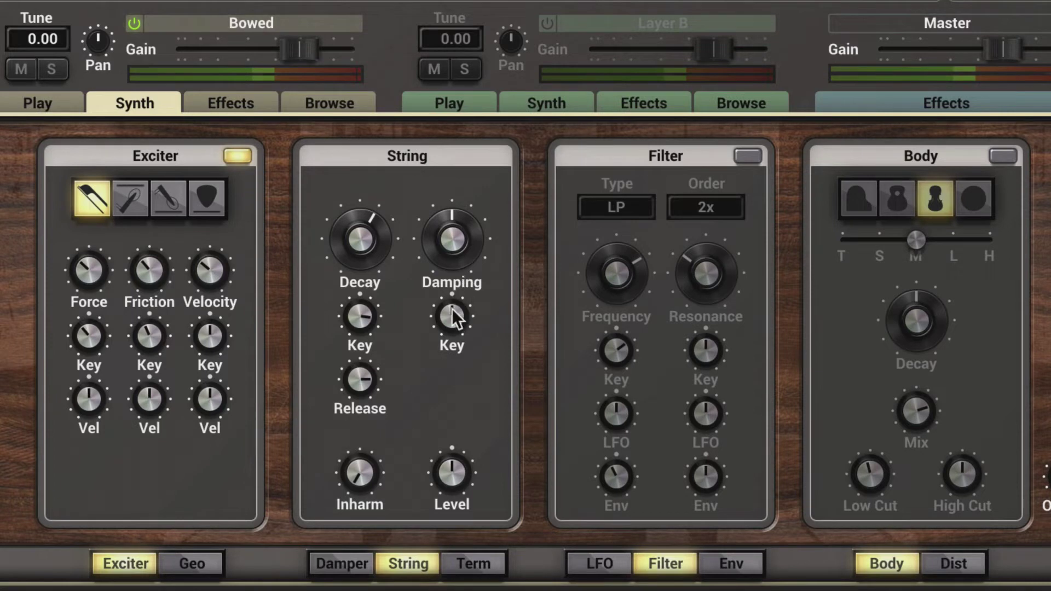
- Set Decay key tracking to -4.39, Damping to about 59 %, and Damping key tracking to about 4.2
left_click_drag(452, 308, 452, 337)
left_click_drag(453, 236, 453, 223)
mouse_move(447, 315)
left_mouse_down()
mouse_move(448, 295)
mouse_move(451, 316)
mouse_move(451, 305)
left_mouse_up()
left_click(361, 316)
left_click(462, 272)
- Drop string Release to 0 %, reduce Damping key tracking, and set Damping to about 50 %
left_click_drag(359, 370, 353, 417)
left_click_drag(451, 317, 463, 345)
left_click_drag(481, 203, 453, 314)
mouse_move(355, 409)
left_mouse_down()
mouse_move(355, 434)
mouse_move(355, 352)
mouse_move(360, 422)
left_mouse_up()
- Settle the string Release at 72 % and Inharm at about 55 %
mouse_move(360, 376)
left_mouse_down()
mouse_move(360, 357)
mouse_move(360, 380)
left_mouse_up()
left_click(360, 474)
left_click_drag(360, 473, 361, 449)
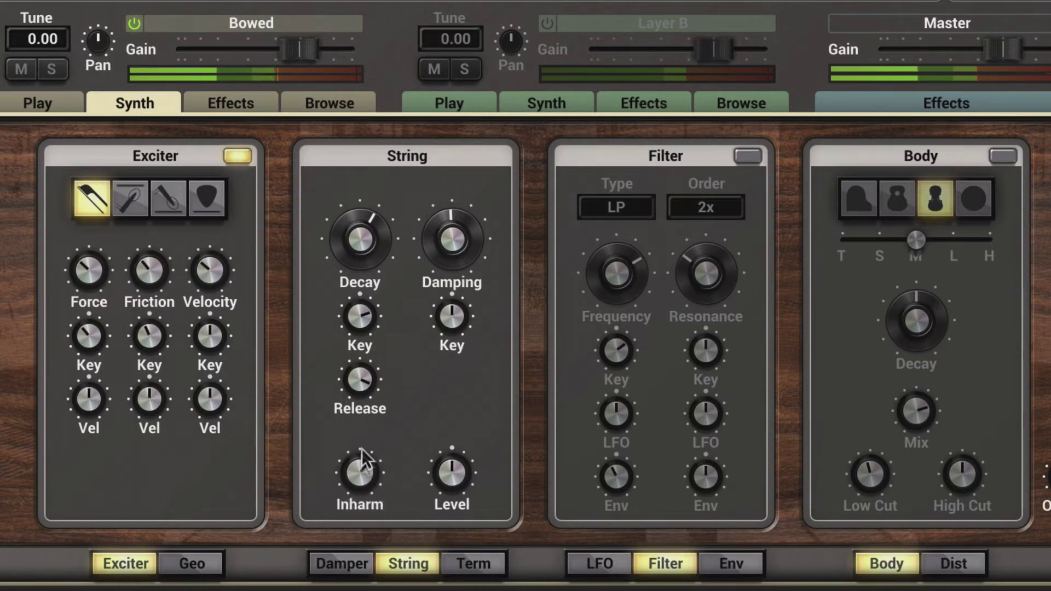
left_click_drag(359, 380, 353, 416)
left_click_drag(360, 472, 360, 461)
mouse_move(359, 379)
left_mouse_down()
mouse_move(360, 365)
mouse_move(360, 385)
left_mouse_up()
left_click_drag(364, 462, 360, 478)
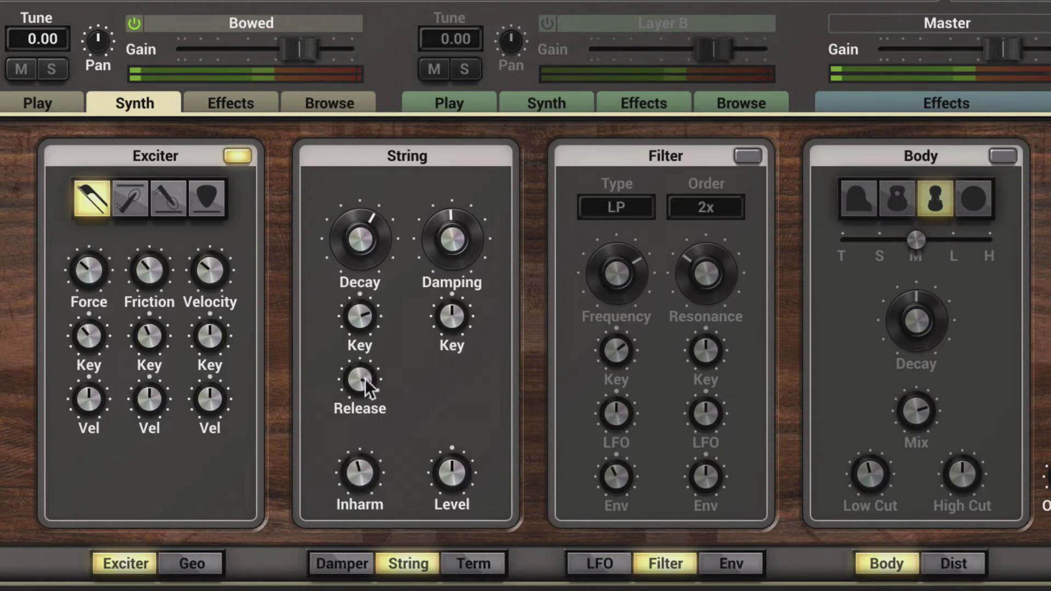
- Cut Inharm to 1.5 % and slightly reduce the exciter bow Force
mouse_move(359, 472)
left_mouse_down()
mouse_move(360, 526)
mouse_move(360, 473)
left_mouse_up()
left_click_drag(86, 269, 86, 279)
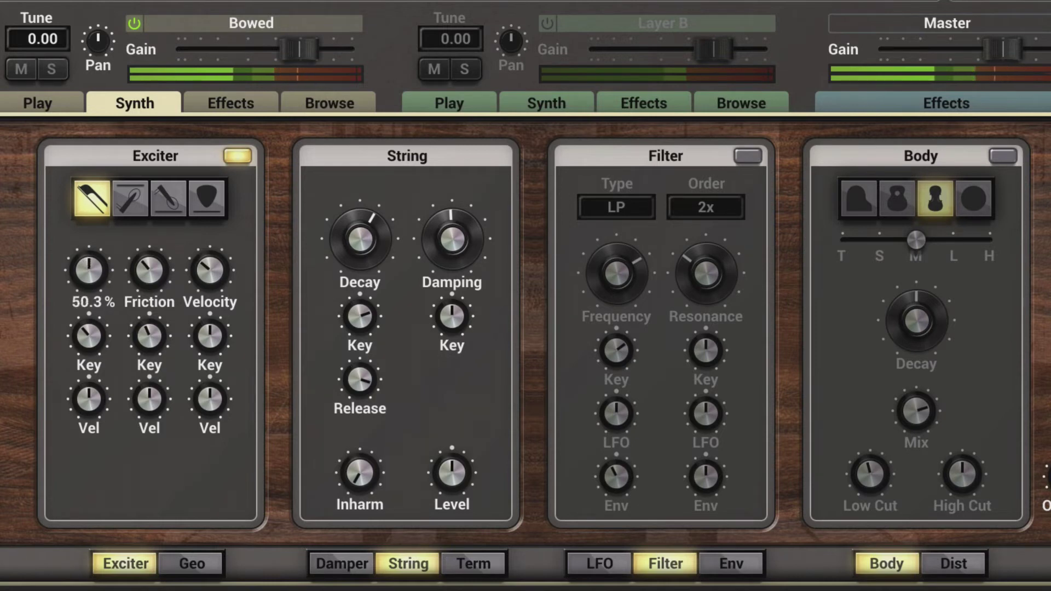
- Set exciter Force to about 36 % with Force key tracking at 2.25
left_click_drag(87, 266, 86, 266)
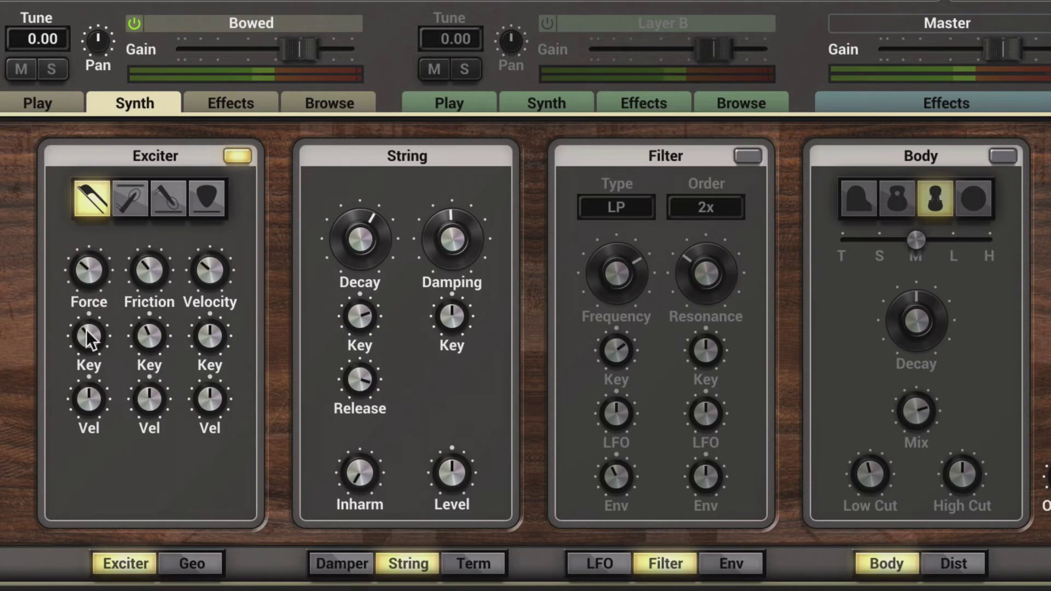
mouse_move(87, 330)
left_mouse_down()
mouse_move(87, 359)
mouse_move(86, 330)
left_mouse_up()
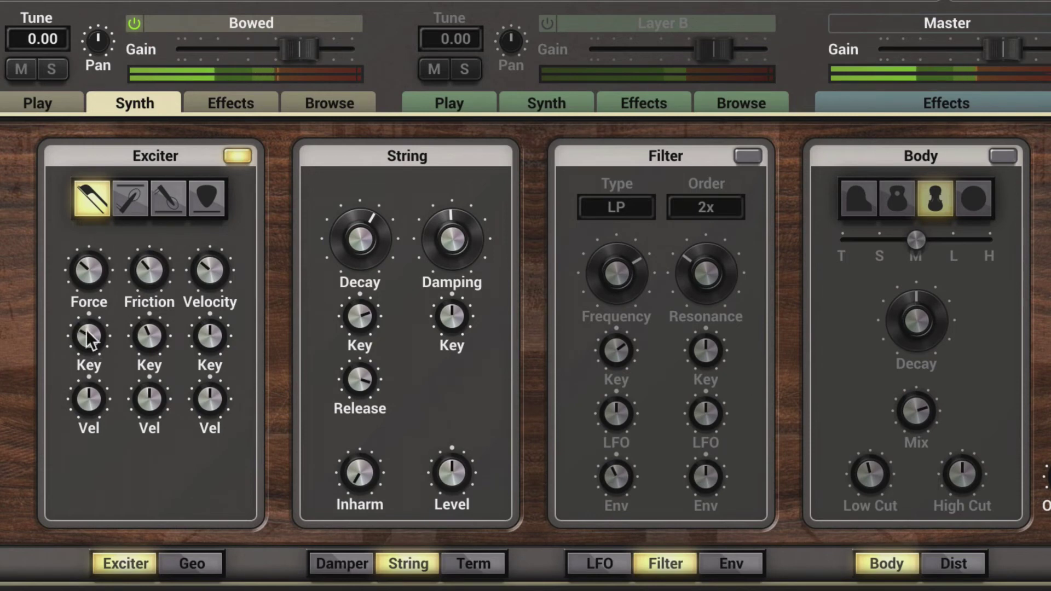
left_click_drag(84, 273, 85, 277)
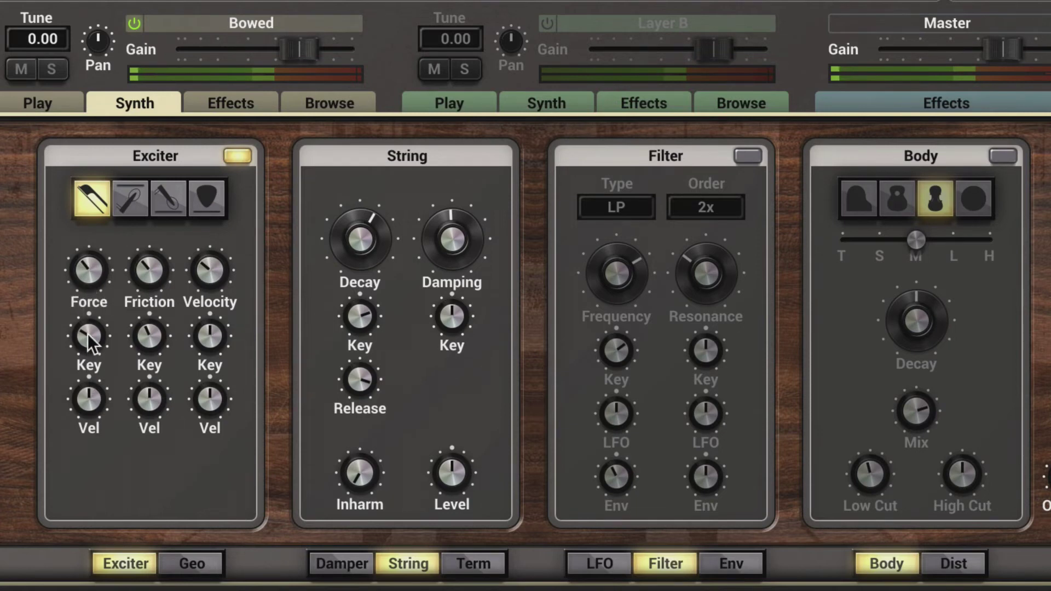
left_click_drag(88, 333, 91, 336)
left_click_drag(97, 284, 97, 284)
left_click_drag(88, 336, 89, 335)
left_click_drag(97, 283, 97, 282)
- Lower Friction to about 29 %, cut Force key tracking to about 0.6, and zero friction velocity
mouse_move(156, 264)
left_mouse_down()
mouse_move(156, 300)
mouse_move(156, 178)
mouse_move(155, 265)
left_mouse_up()
left_click_drag(147, 393, 148, 409)
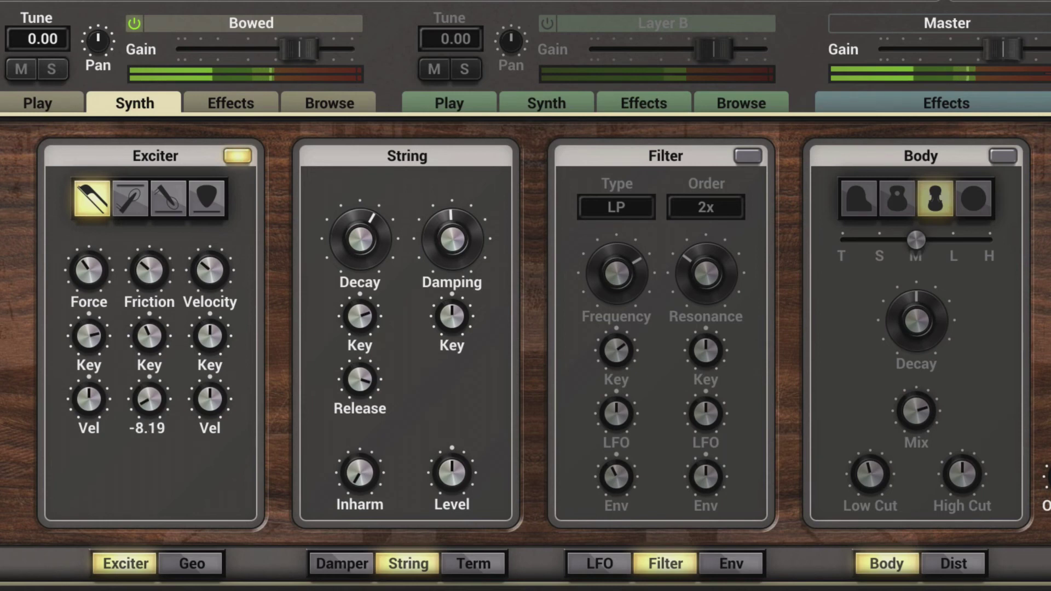
left_click_drag(88, 336, 101, 369)
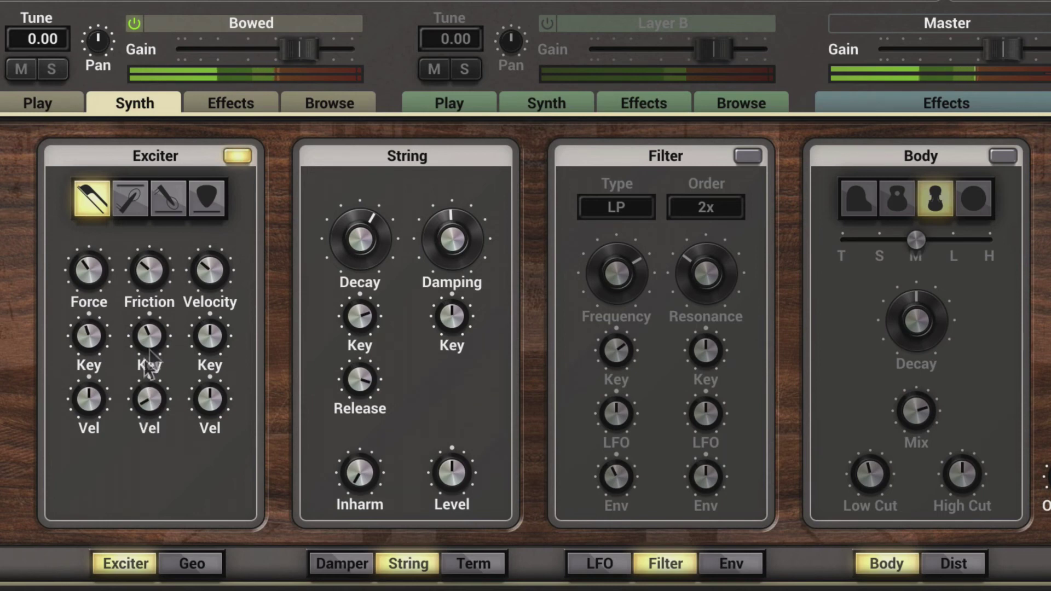
mouse_move(146, 395)
left_mouse_down()
mouse_move(146, 378)
mouse_move(146, 397)
left_mouse_up()
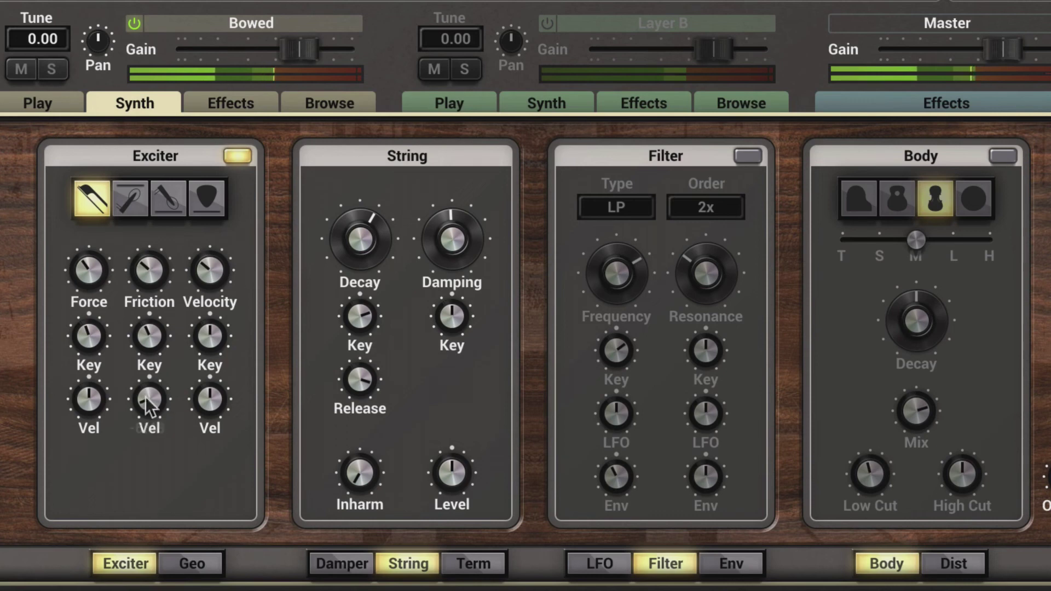